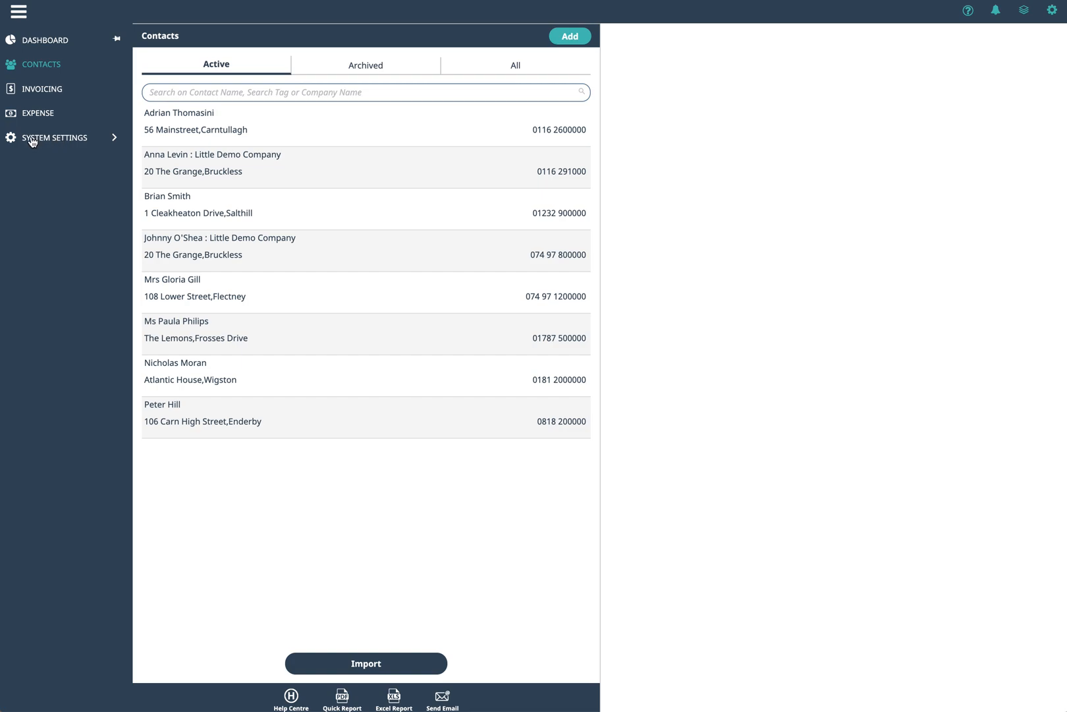
- Review the module permissions of the Full Access user type in edit mode and leave without saving
left_click(67, 141)
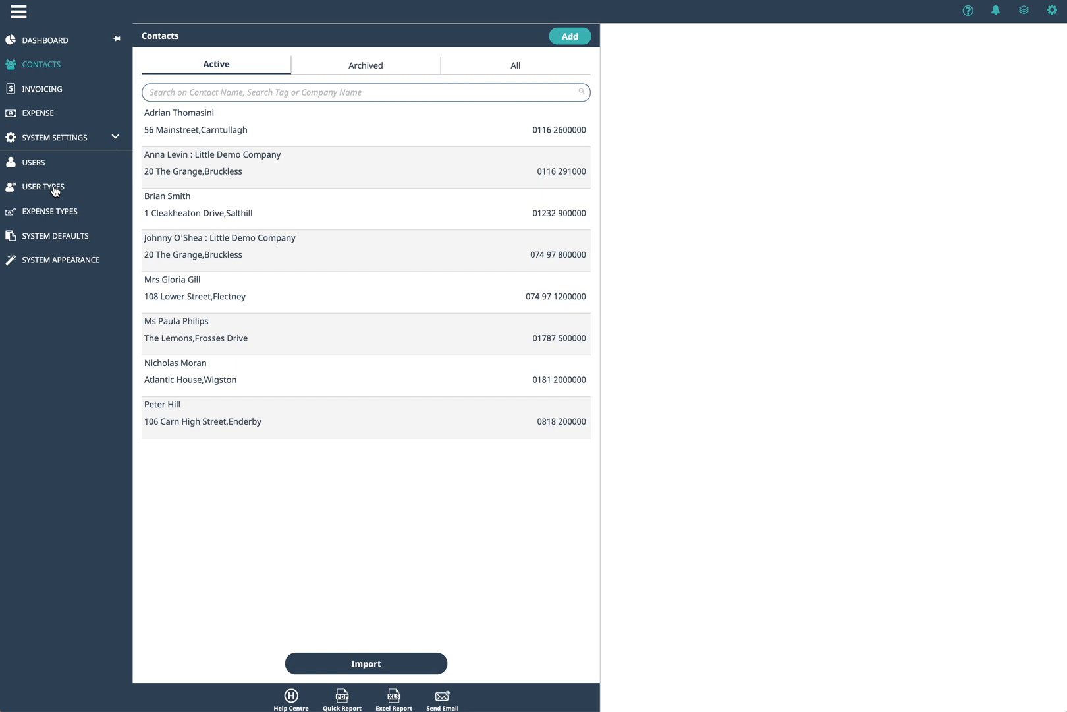
left_click(54, 188)
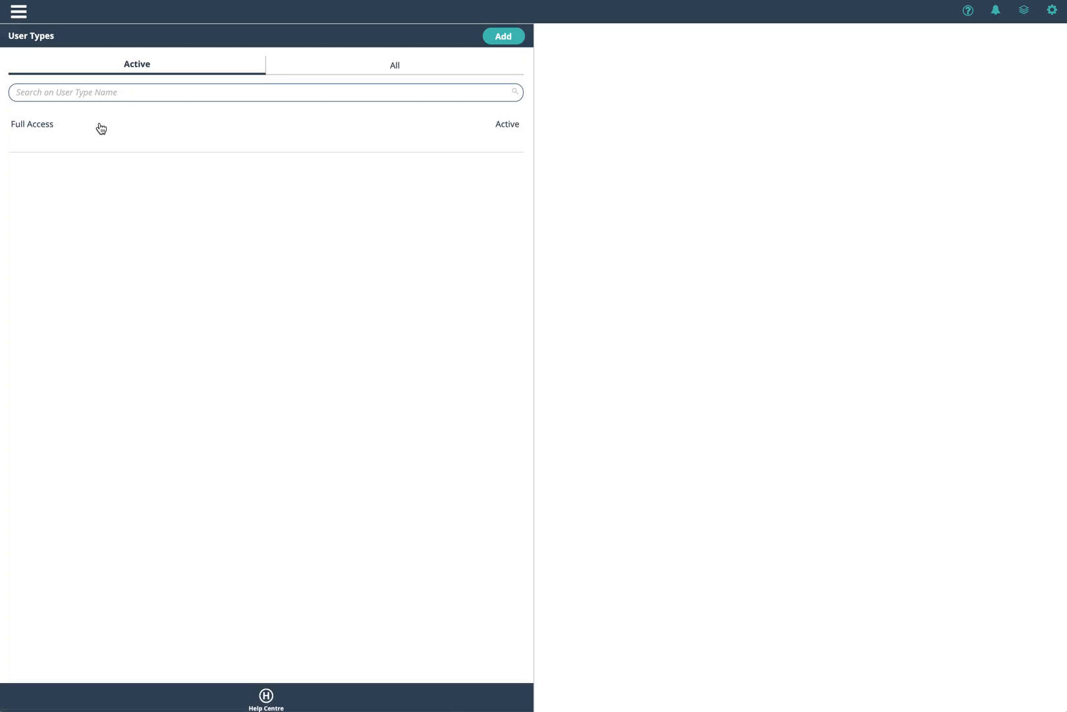
left_click(100, 128)
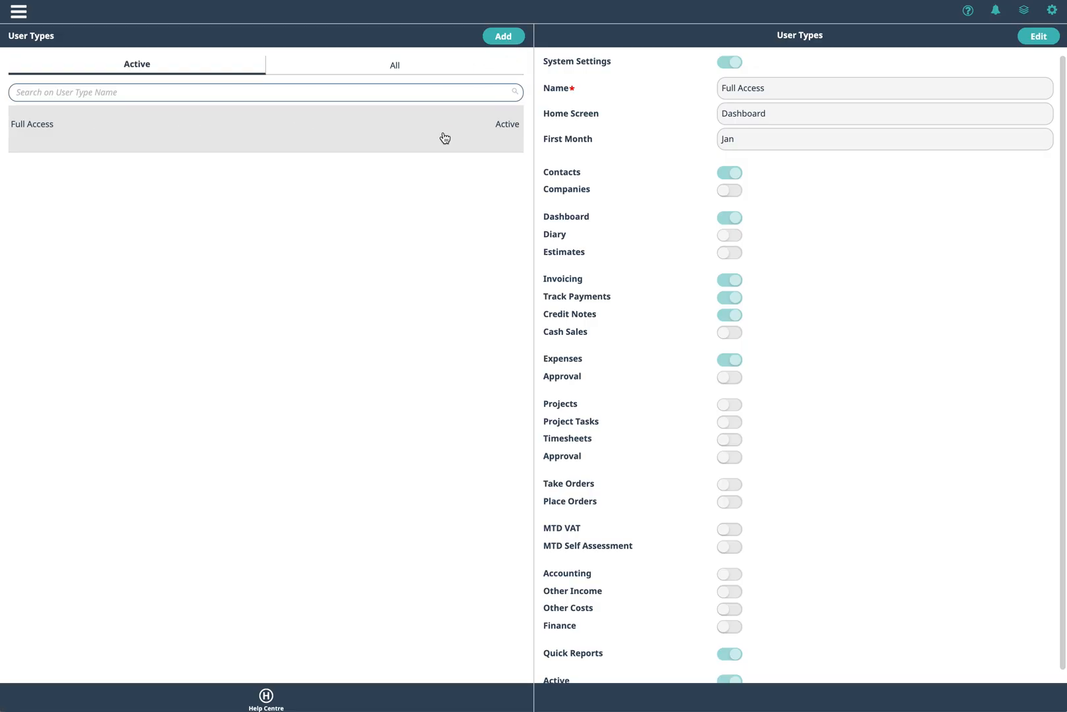
left_click(1049, 38)
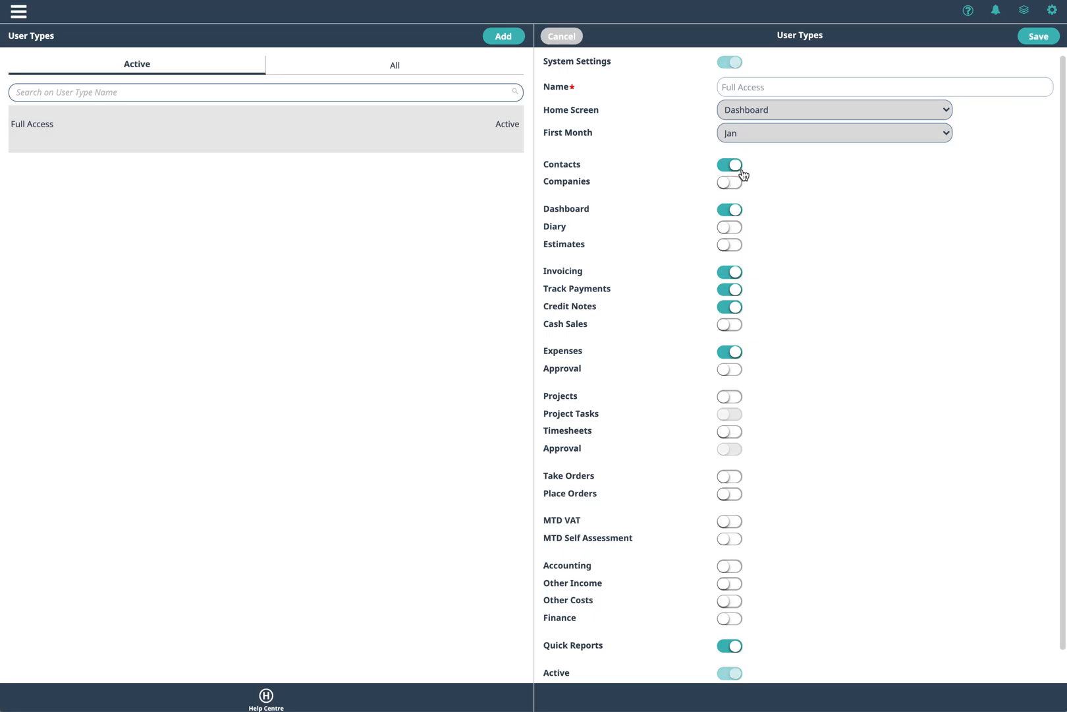
scroll(1066, 217, "down", 2)
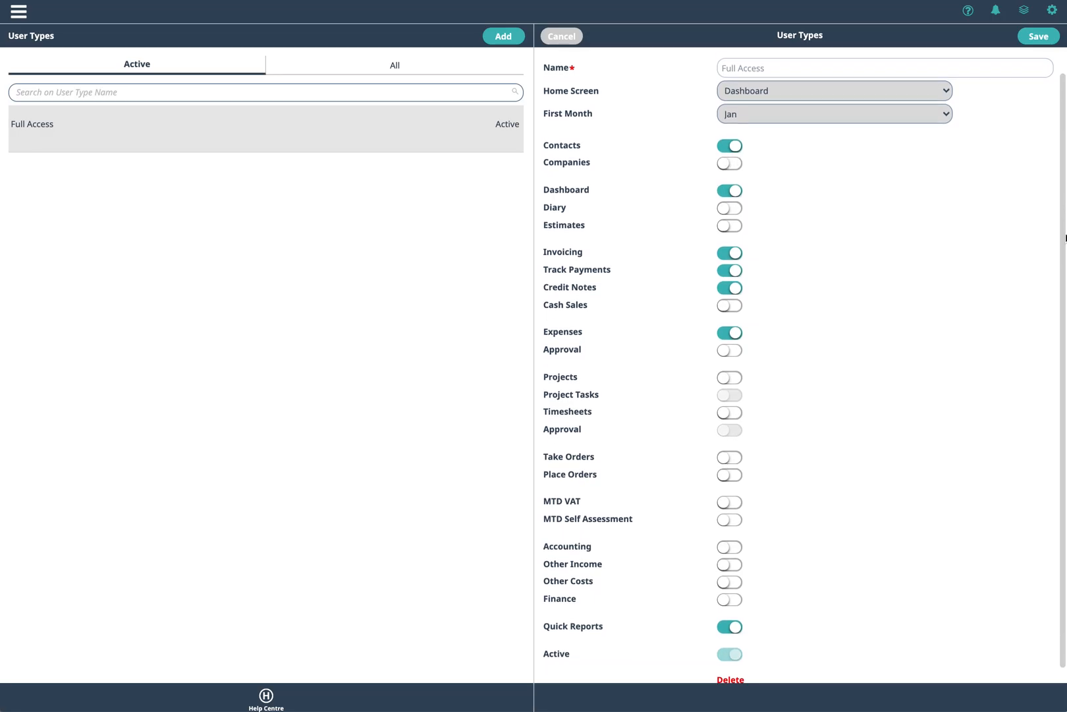
scroll(1062, 251, "up", 2)
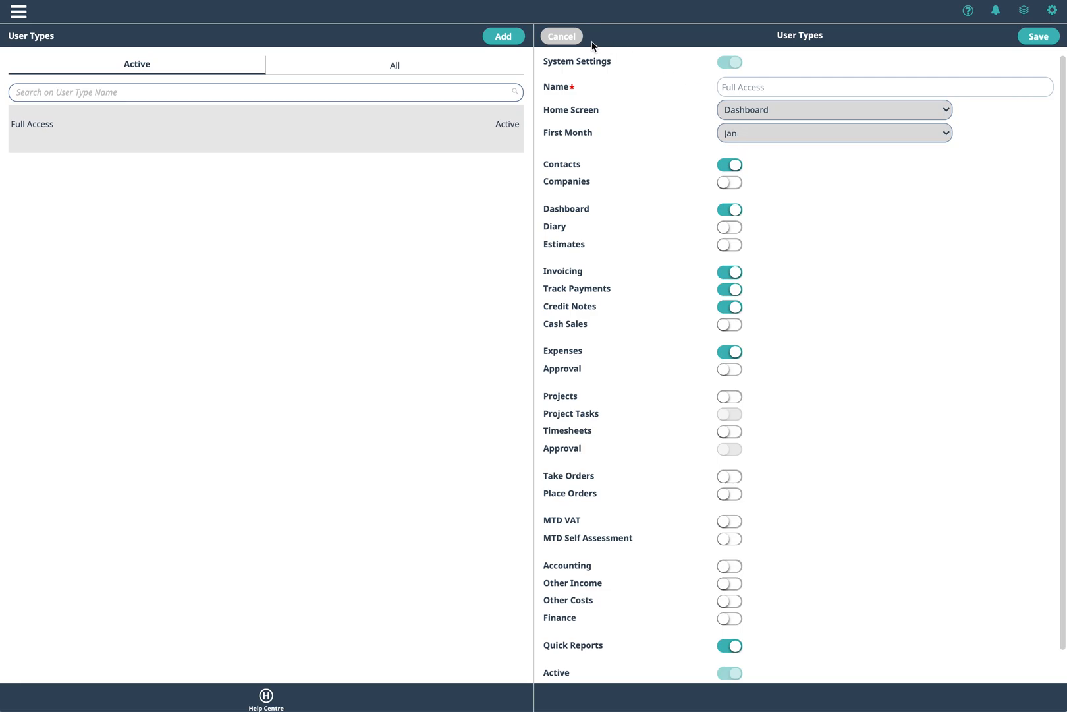
left_click(564, 39)
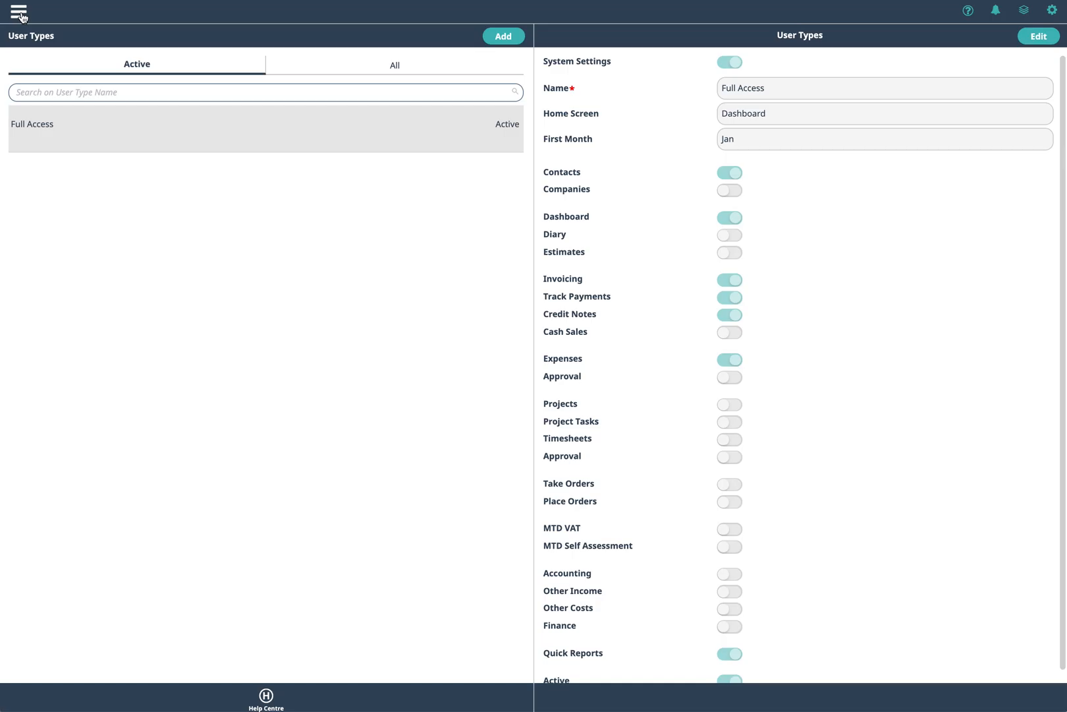
- Return to Contacts, review the first active contact's details in edit mode, and save the record
left_click(19, 12)
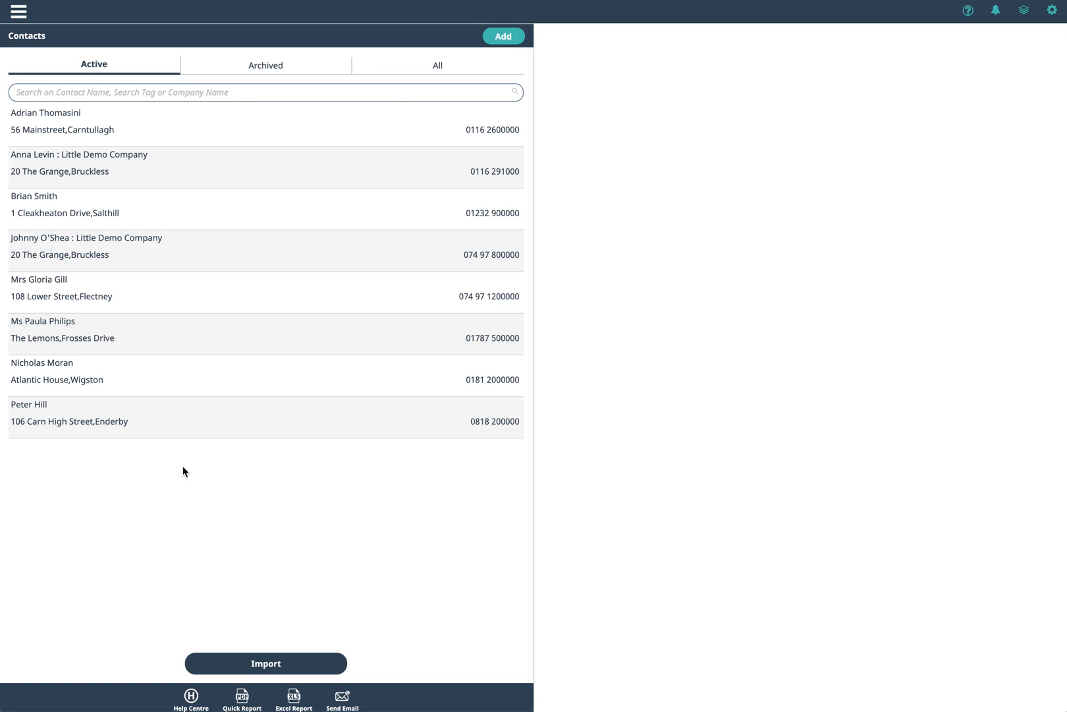
left_click(71, 129)
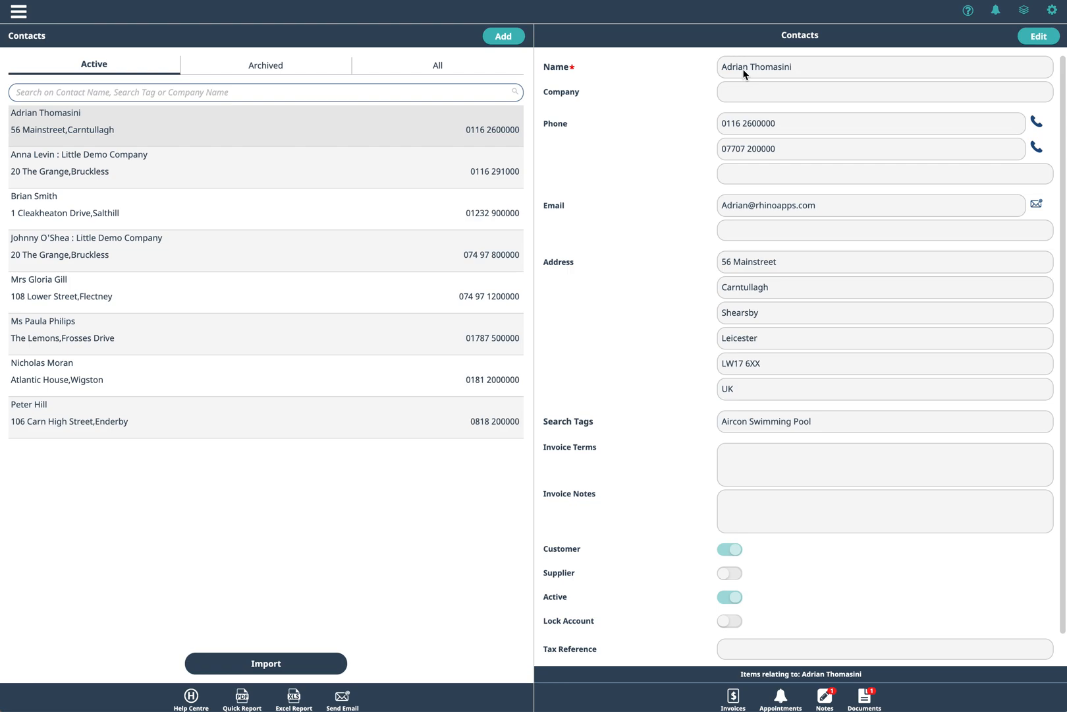
left_click(1038, 38)
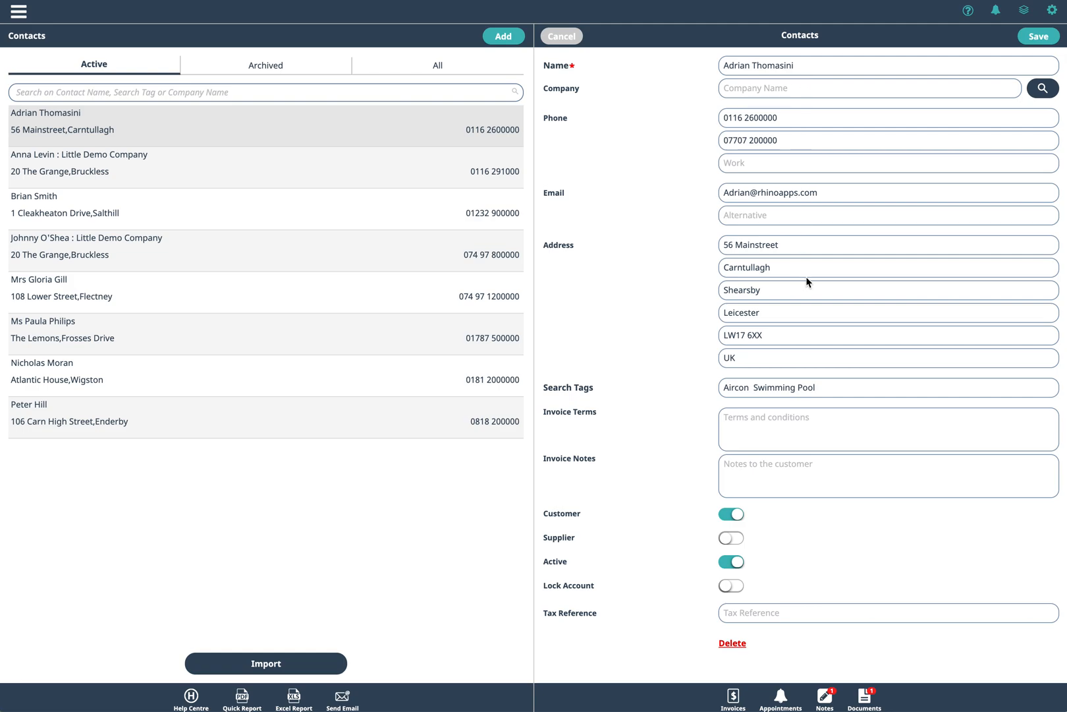
left_click(1039, 37)
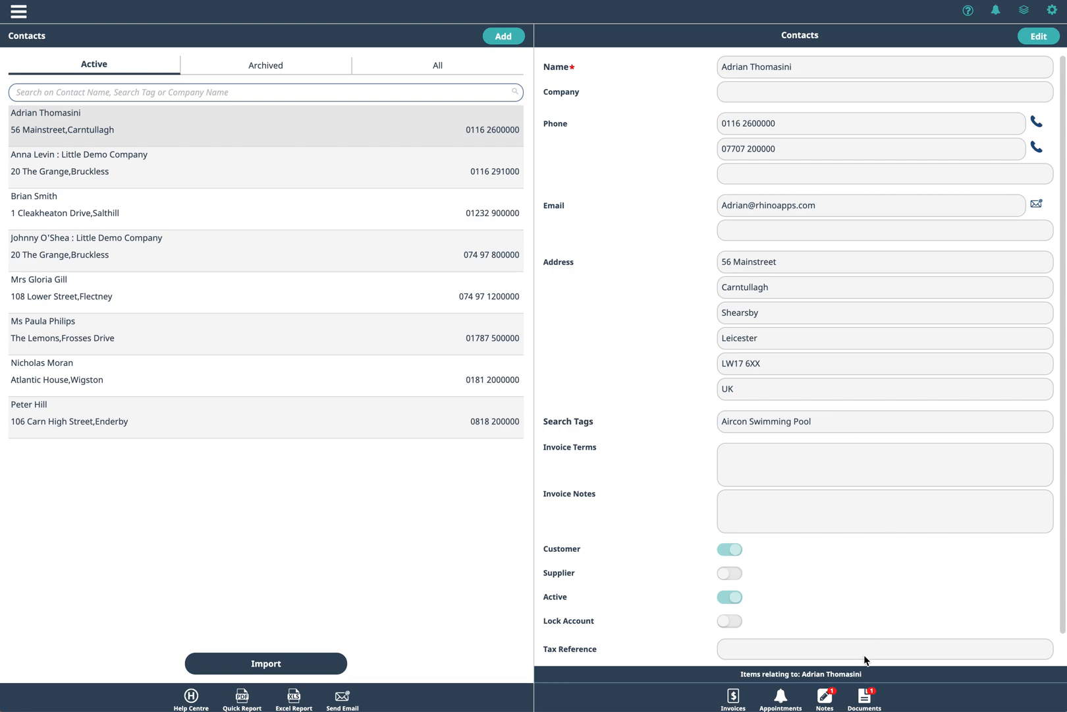
- Read the note stored against the first contact and return to the contact record
left_click(826, 698)
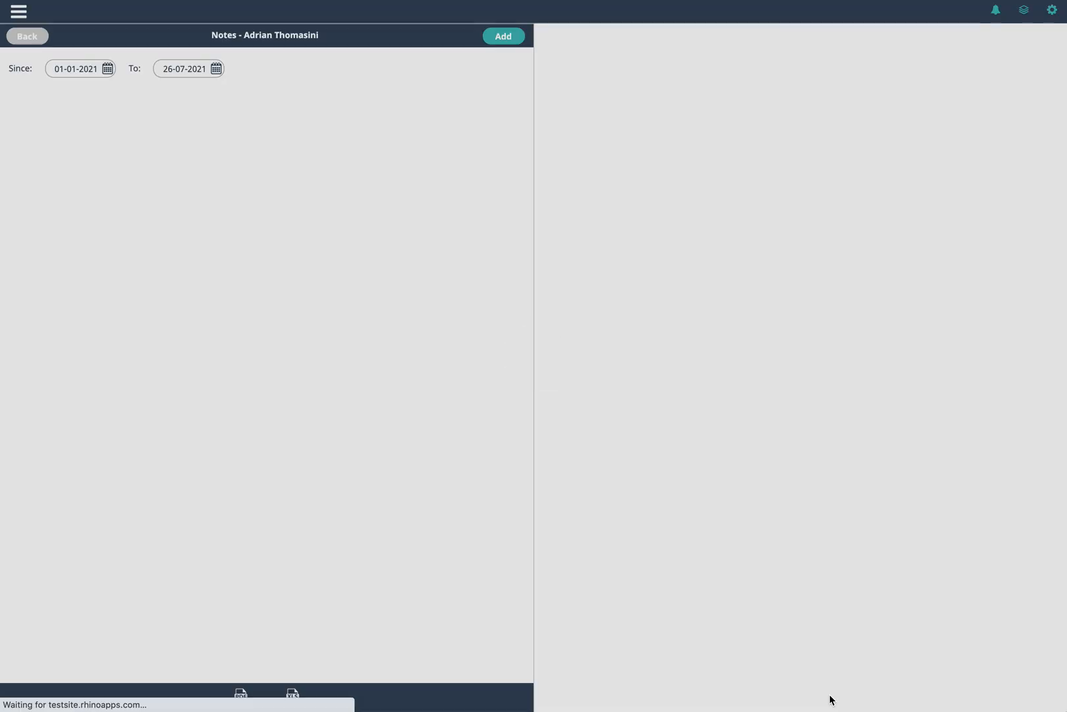
left_click(151, 94)
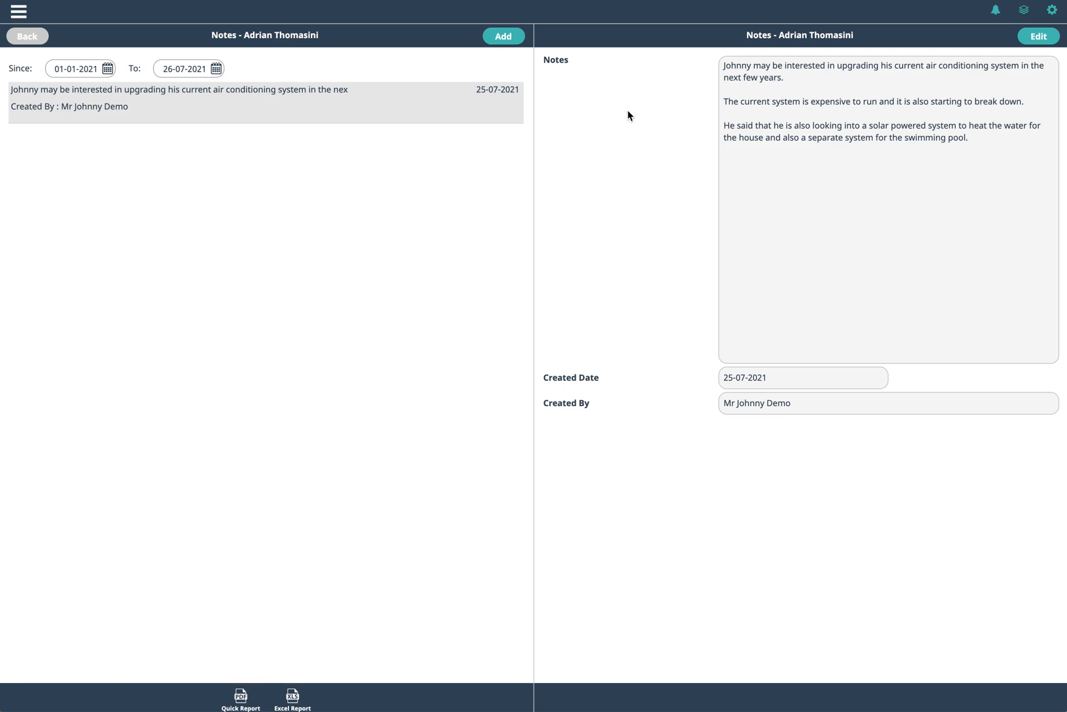
left_click(33, 37)
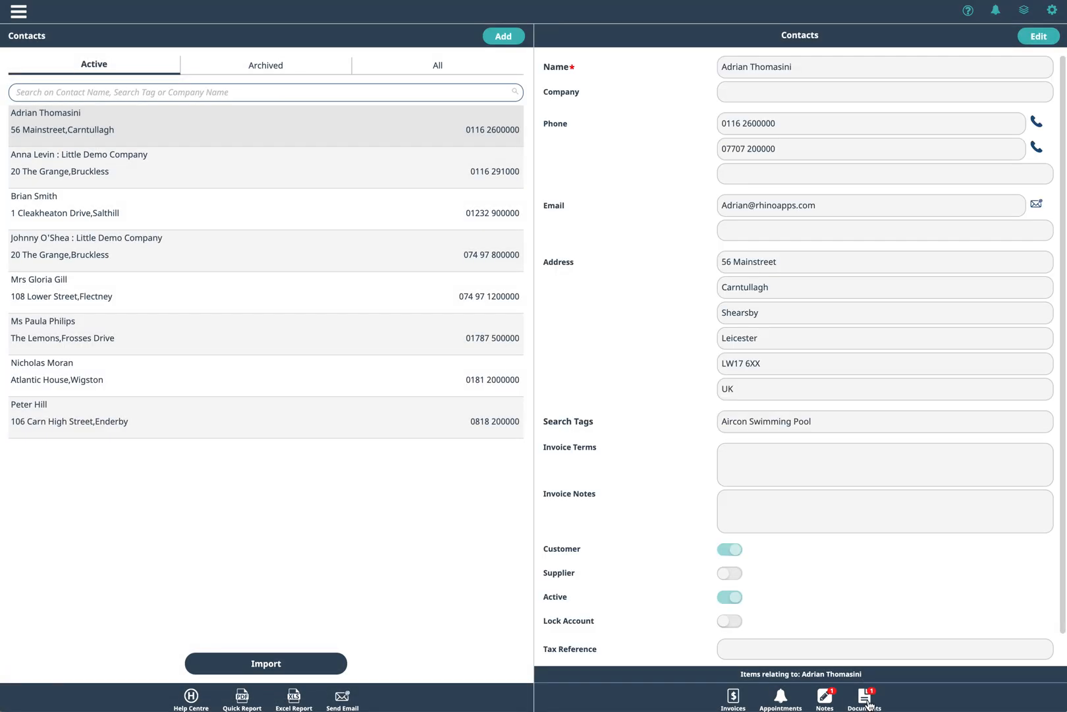
- View the document record attached to the first contact and return to the contact's details
left_click(868, 703)
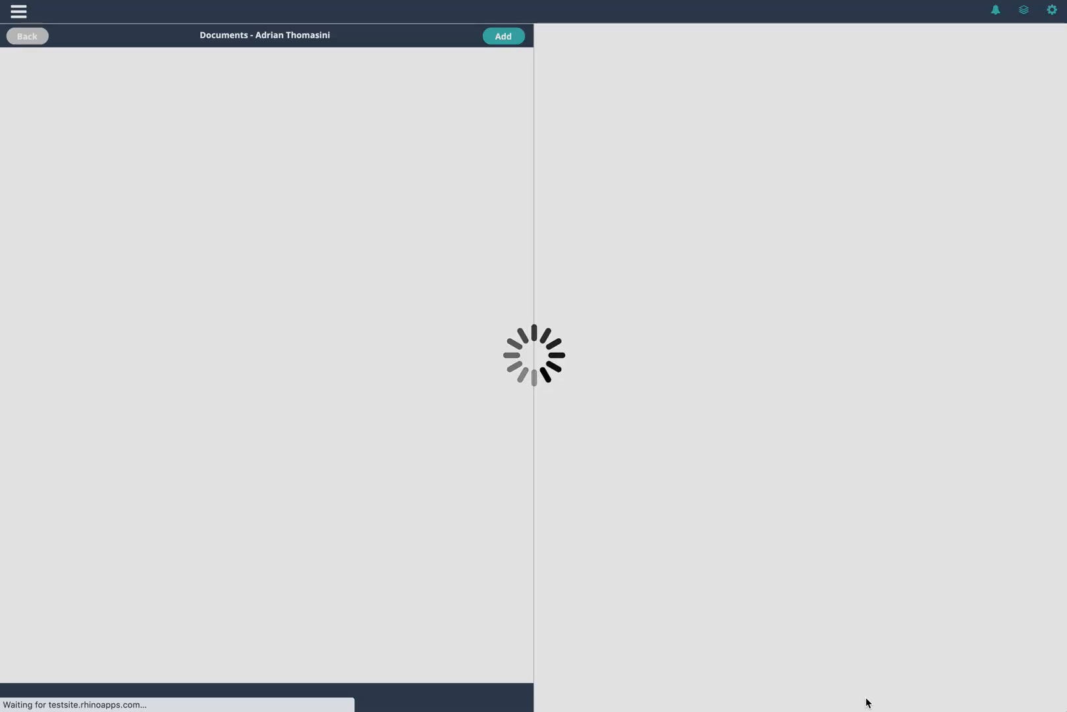
left_click(326, 83)
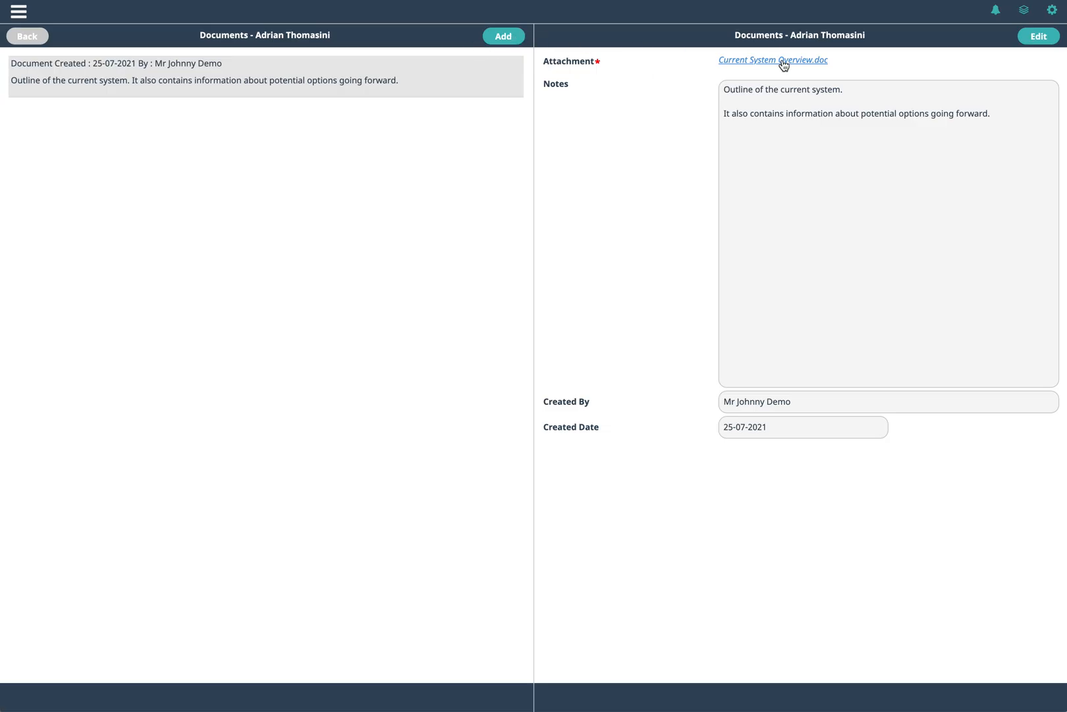
left_click(28, 37)
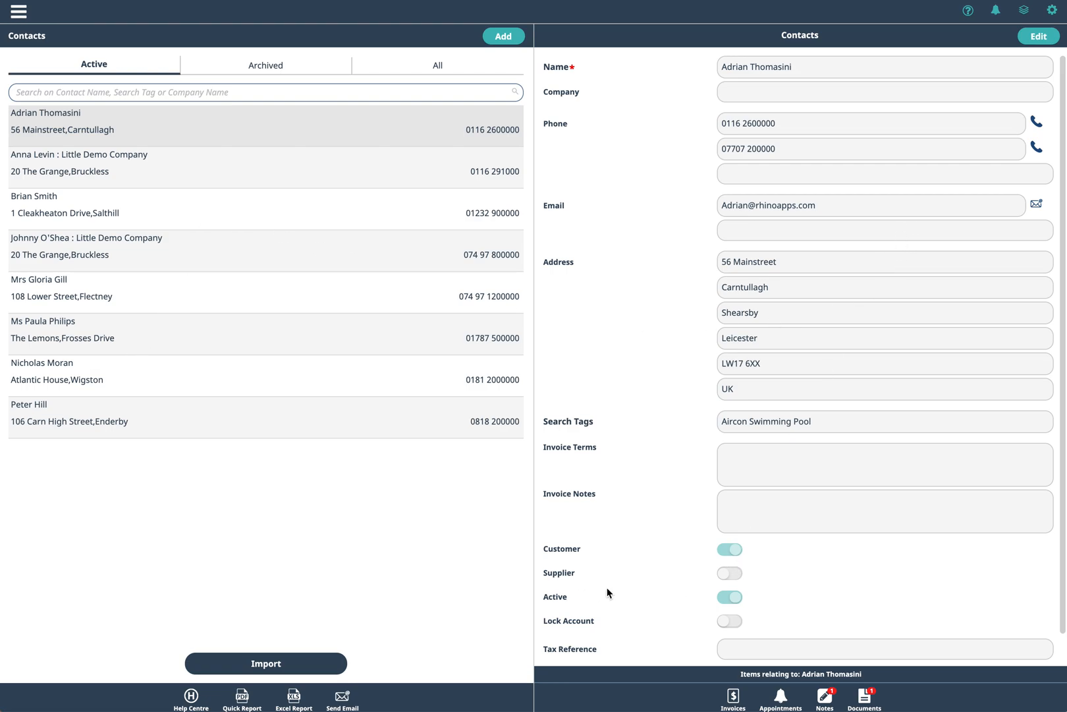
- Try switching the first contact's Active setting off and on and Lock Account on and off, and discard the edits
left_click(1034, 36)
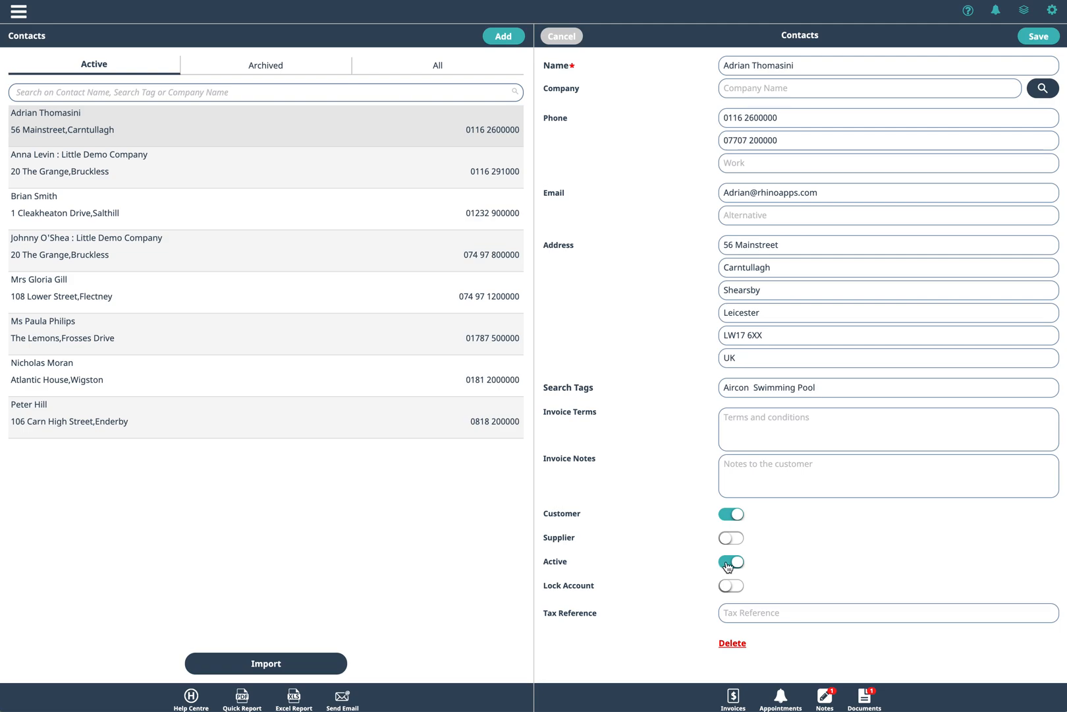
left_click(727, 566)
left_click(740, 563)
left_click(738, 587)
left_click(729, 586)
left_click(562, 37)
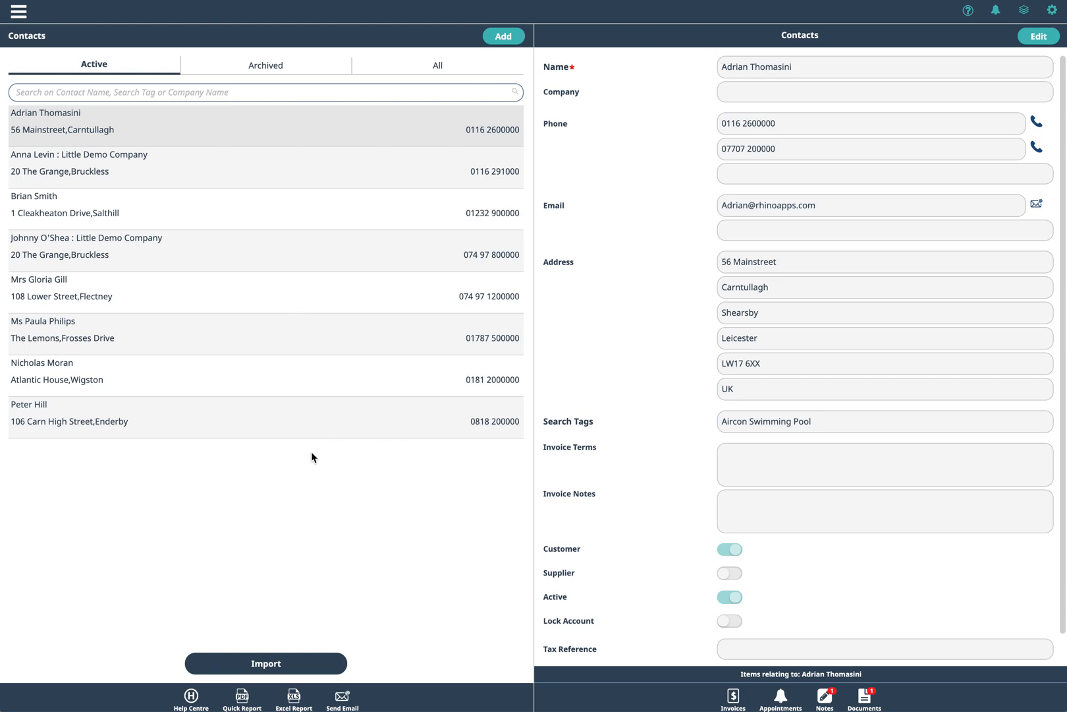
- View the contact import instructions and reopen the first contact's record
left_click(271, 666)
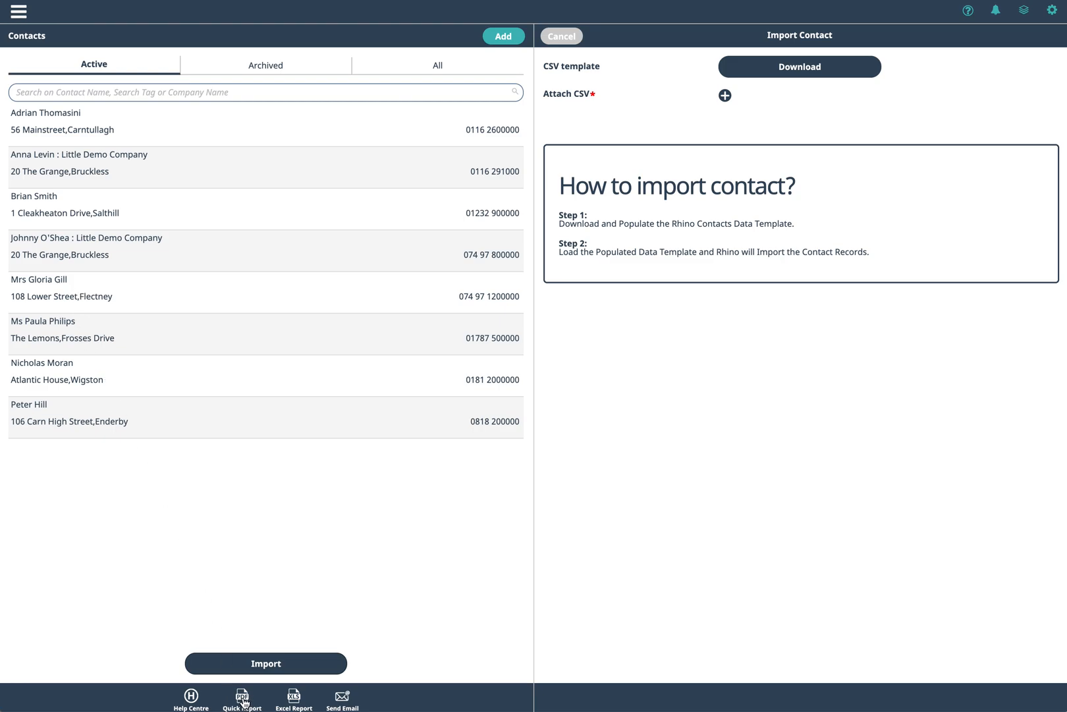
left_click(68, 131)
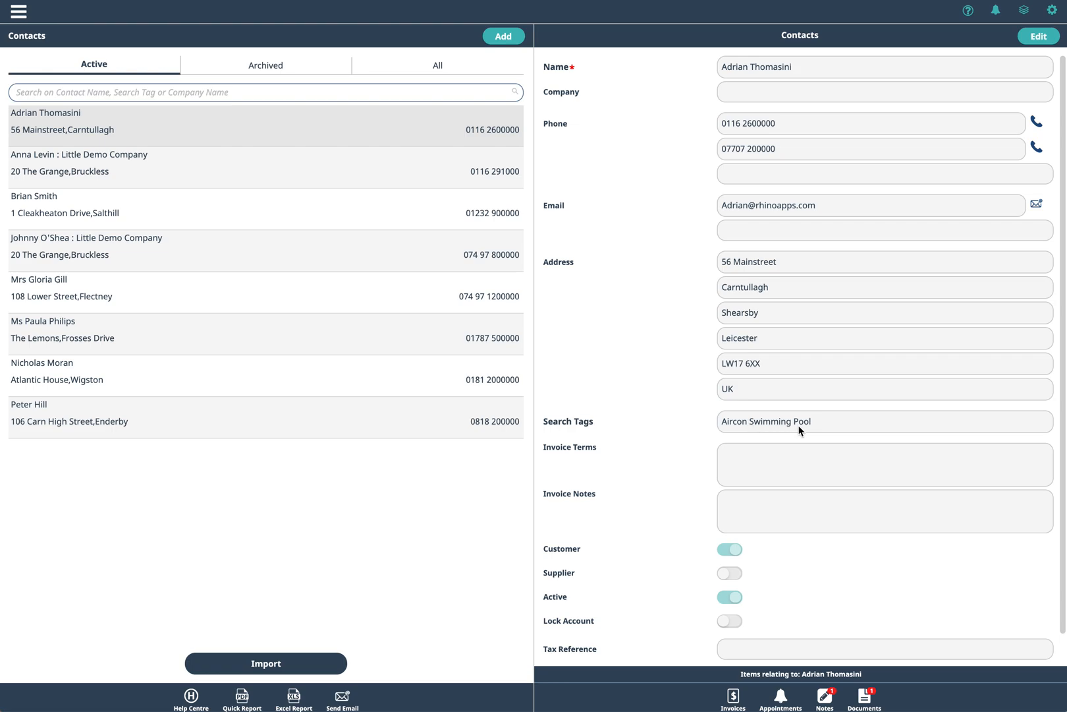
- Search the active contacts by search tag for "Air" and for "Pool"
left_click(202, 93)
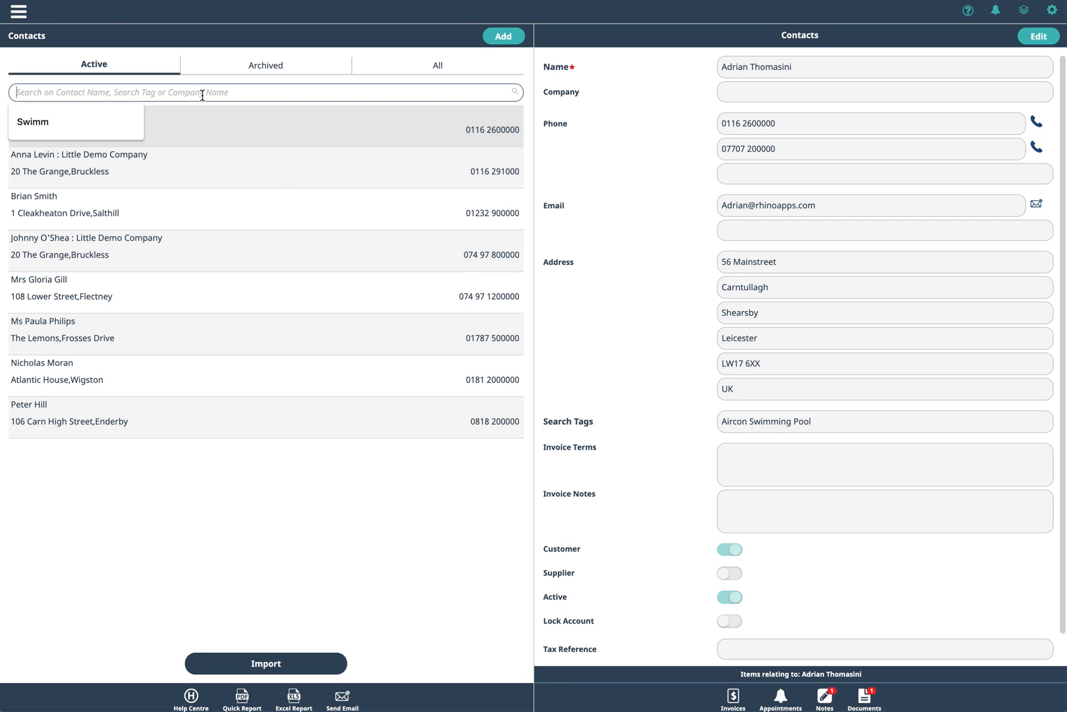
type("Air")
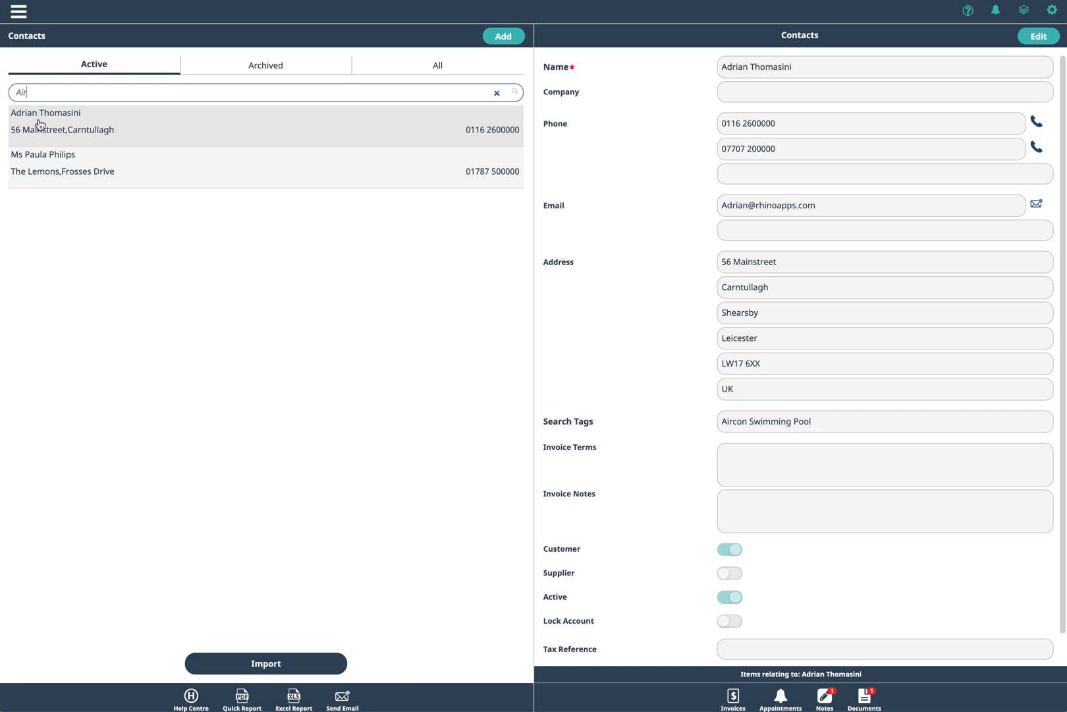
key("BackSpace")
key("BackSpace")
key("BackSpace")
type("Aool")
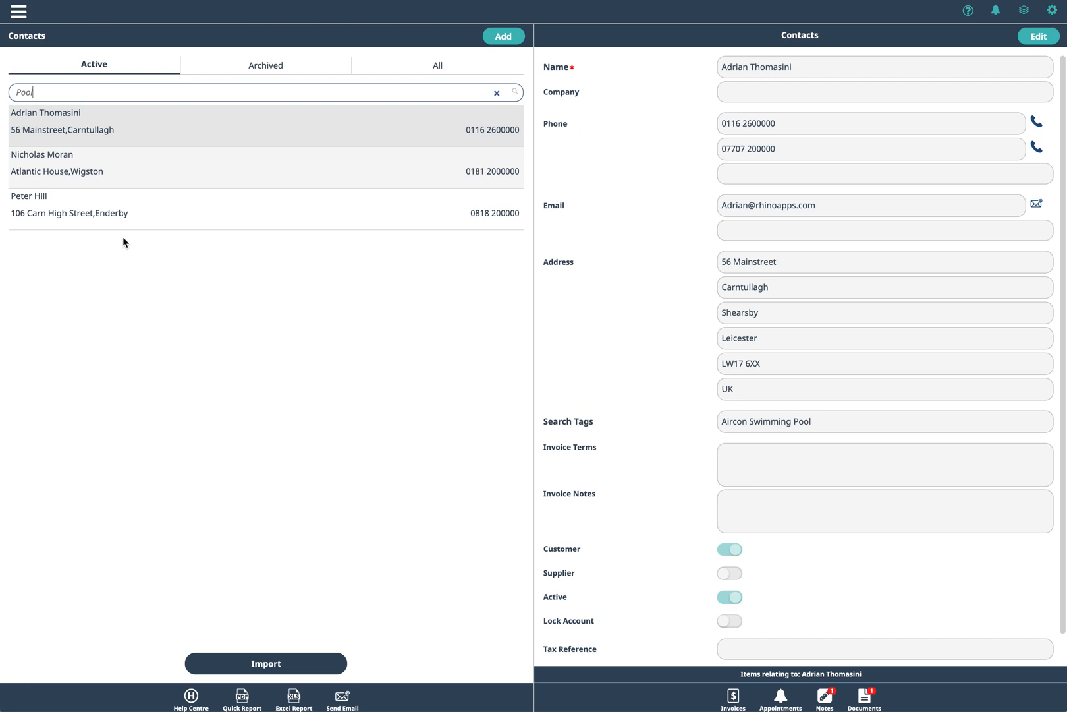
- Generate a PDF Quick Report of the contacts matching "Pool" and close it after viewing
left_click(242, 698)
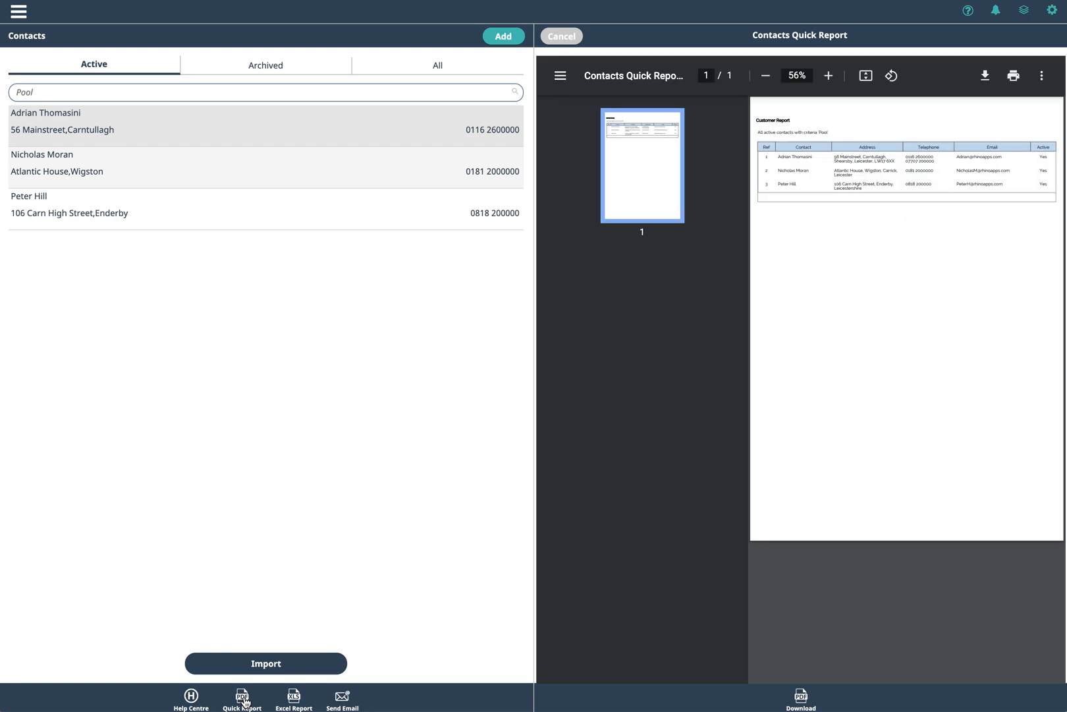
left_click(562, 36)
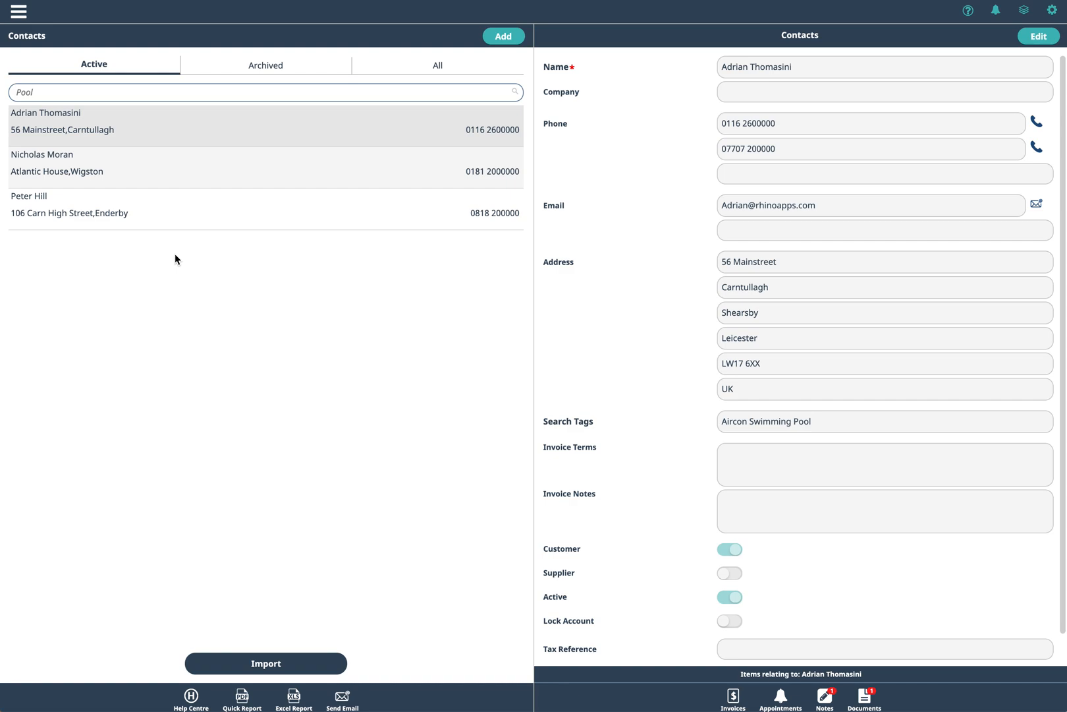
- Reopen the first contact in the filtered list and show the main navigation
left_click(59, 127)
left_click(16, 14)
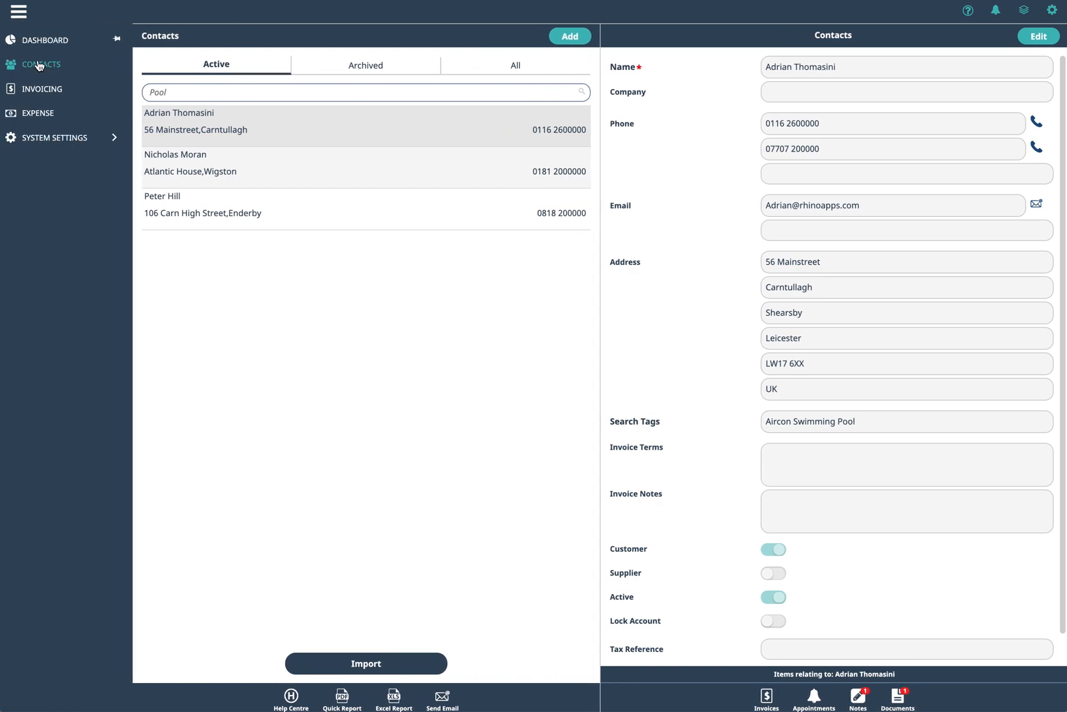